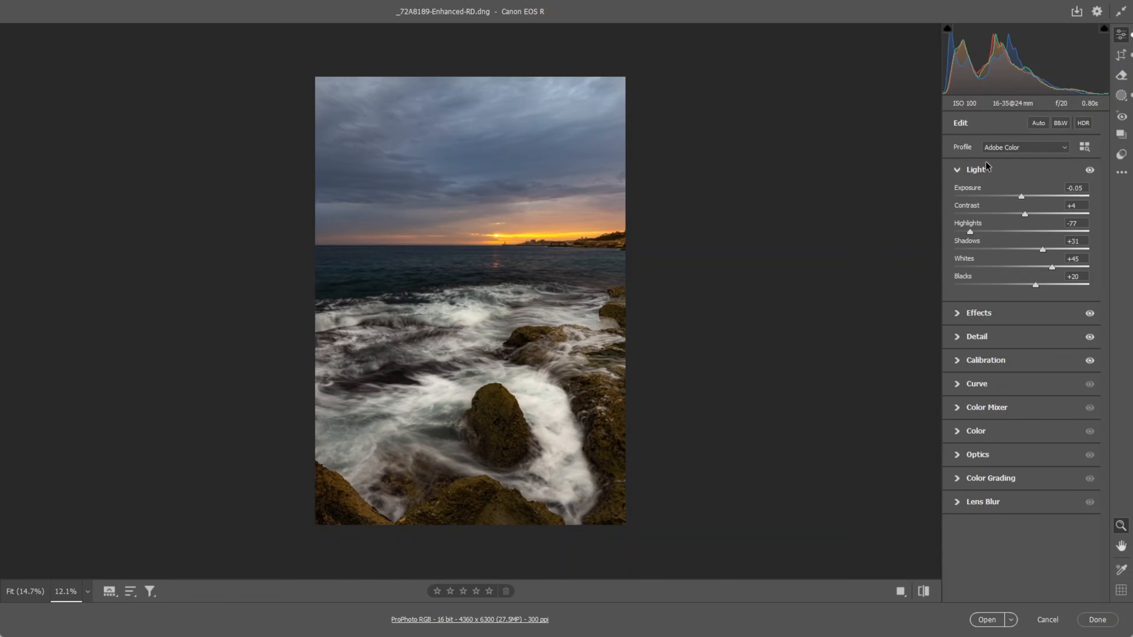
Step: Try the black-and-white conversion on the raw photo and switch it back to colour
{"action": "left_click", "coordinate": [1060, 122]}
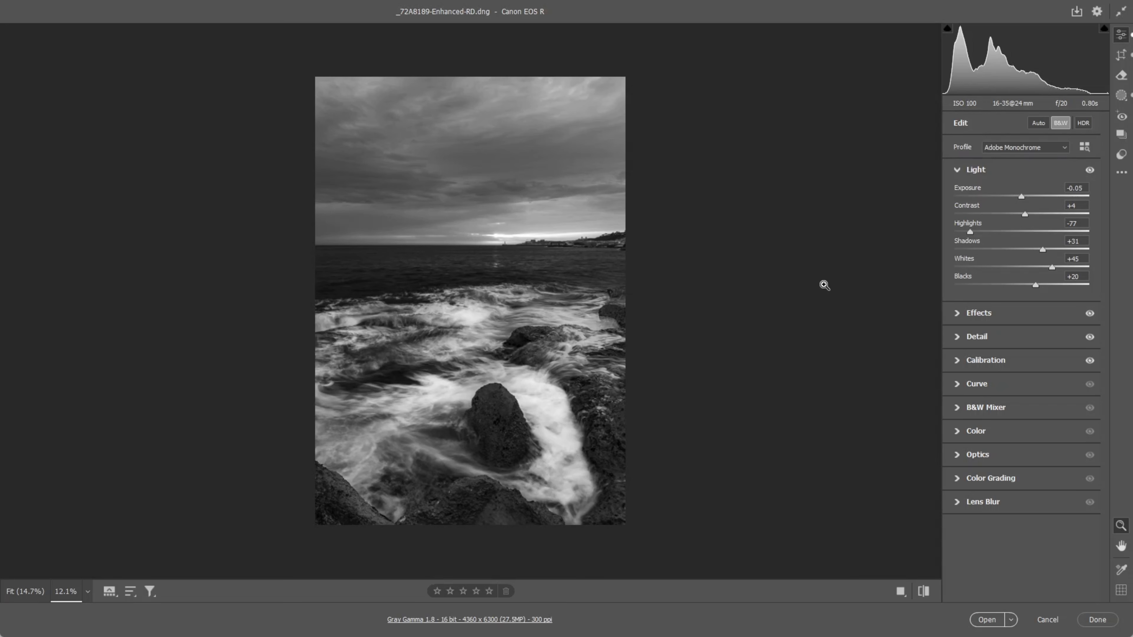
{"action": "left_click", "coordinate": [1060, 123]}
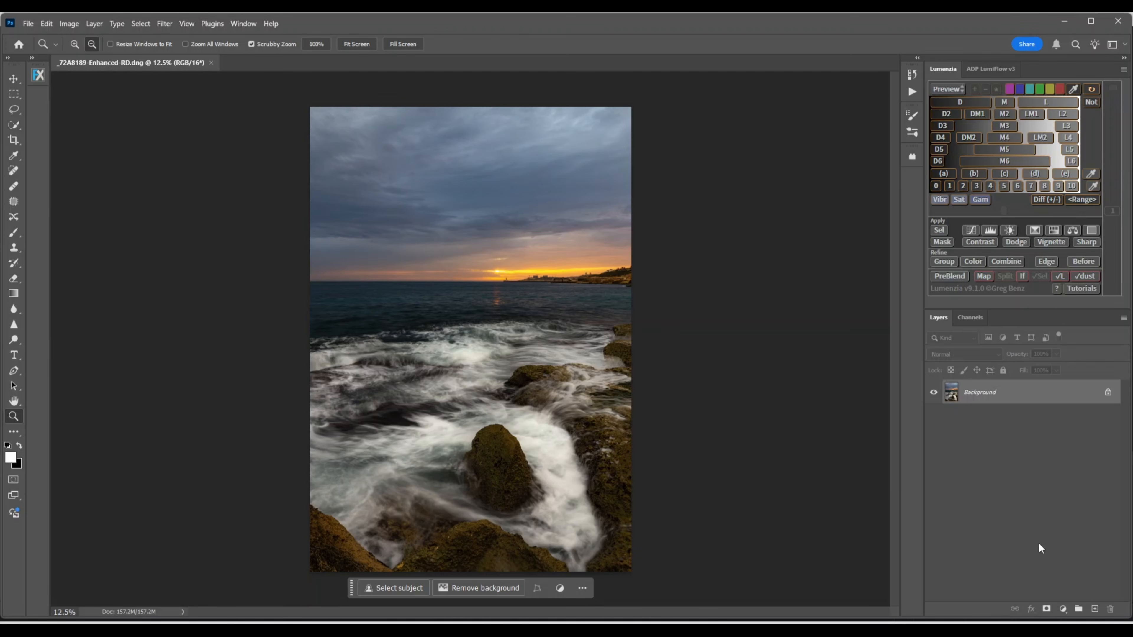
Step: Add a Black & White adjustment layer and set Reds to 68, Yellows to 95, Greens to 40 and Cyans to 60
{"action": "left_click", "coordinate": [1064, 610]}
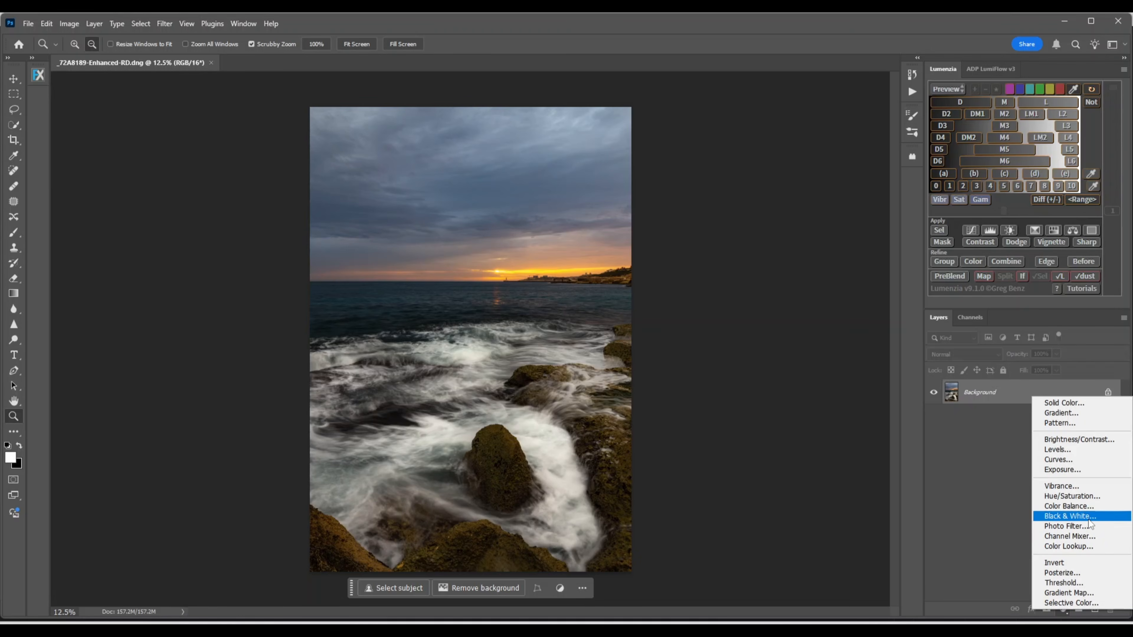
{"action": "left_click", "coordinate": [1072, 518]}
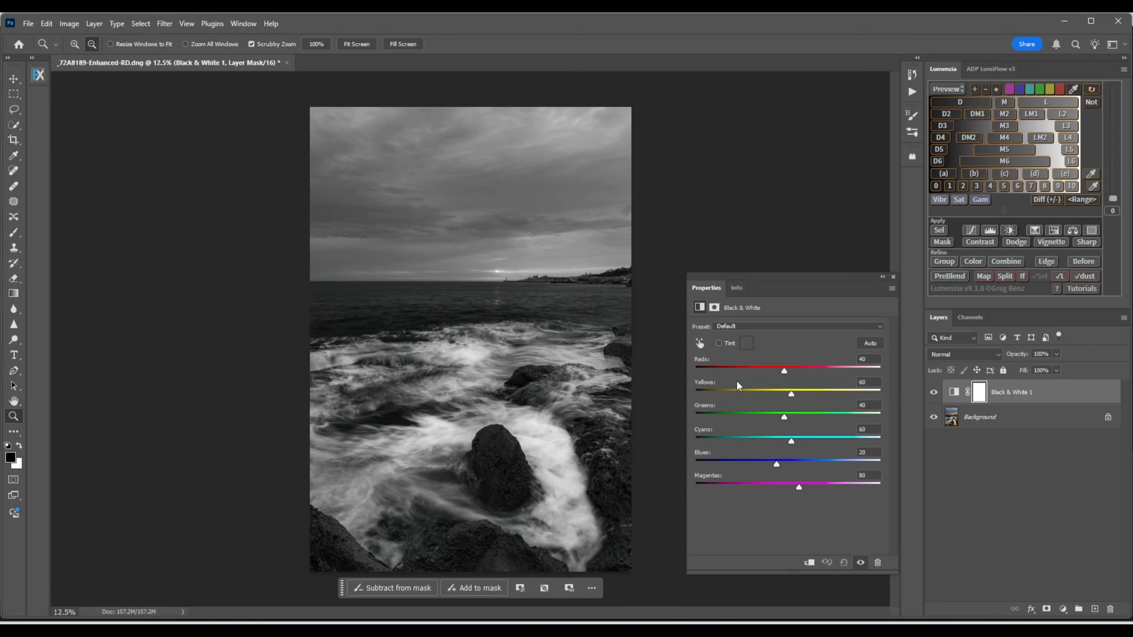
{"action": "left_click_drag", "start_coordinate": [785, 372], "coordinate": [786, 373]}
{"action": "left_click_drag", "start_coordinate": [792, 395], "coordinate": [805, 397]}
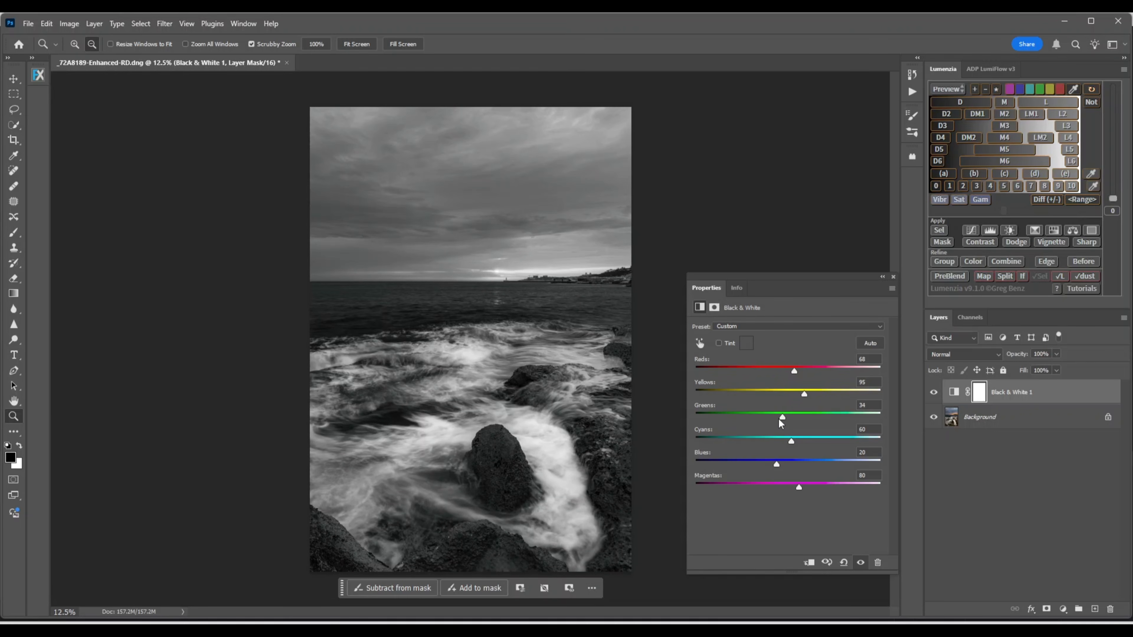
{"action": "left_click_drag", "start_coordinate": [754, 422], "coordinate": [775, 432]}
{"action": "mouse_move", "coordinate": [791, 444]}
{"action": "left_mouse_down"}
{"action": "mouse_move", "coordinate": [743, 446]}
{"action": "mouse_move", "coordinate": [818, 452]}
{"action": "mouse_move", "coordinate": [732, 462]}
{"action": "mouse_move", "coordinate": [826, 459]}
{"action": "mouse_move", "coordinate": [756, 463]}
{"action": "mouse_move", "coordinate": [819, 464]}
{"action": "mouse_move", "coordinate": [801, 464]}
{"action": "mouse_move", "coordinate": [795, 442]}
{"action": "left_mouse_up"}
Step: Test extreme Blues and varied Magentas in the Black & White adjustment, settling on Blues -31 and Magentas 80
{"action": "left_click_drag", "start_coordinate": [776, 465], "coordinate": [695, 469]}
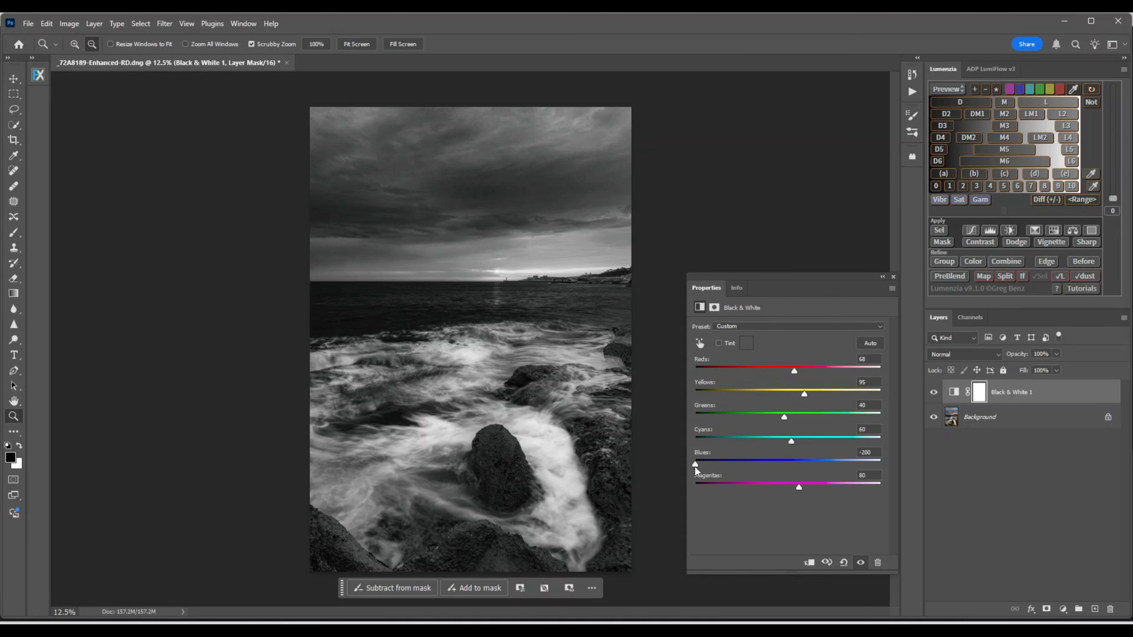
{"action": "key", "text": "ctrl+z"}
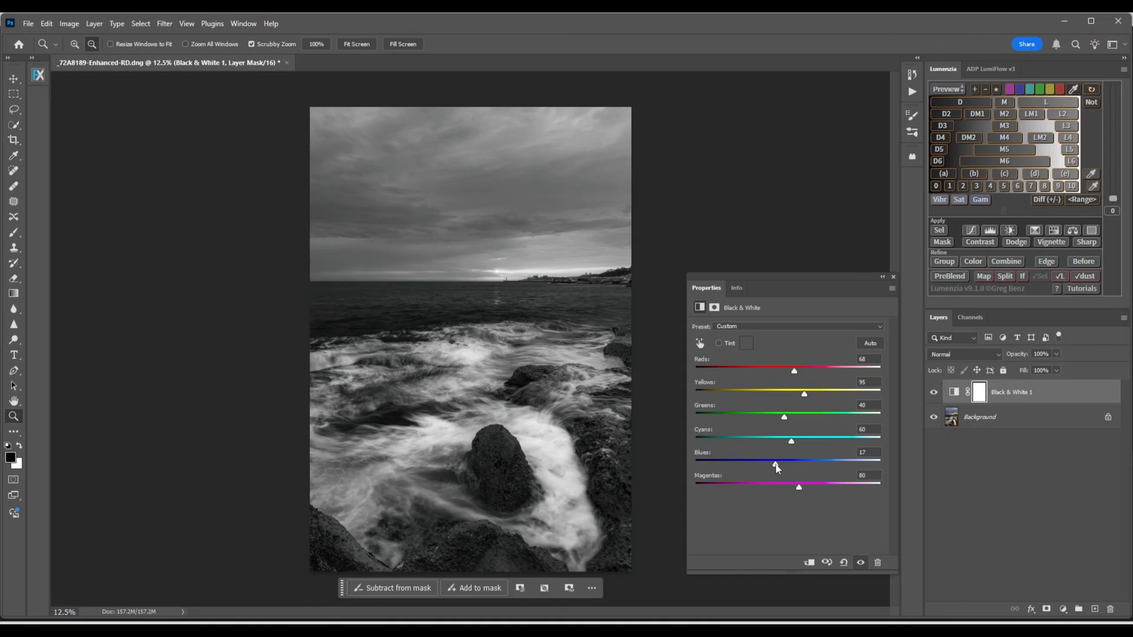
{"action": "left_click_drag", "start_coordinate": [775, 465], "coordinate": [765, 469]}
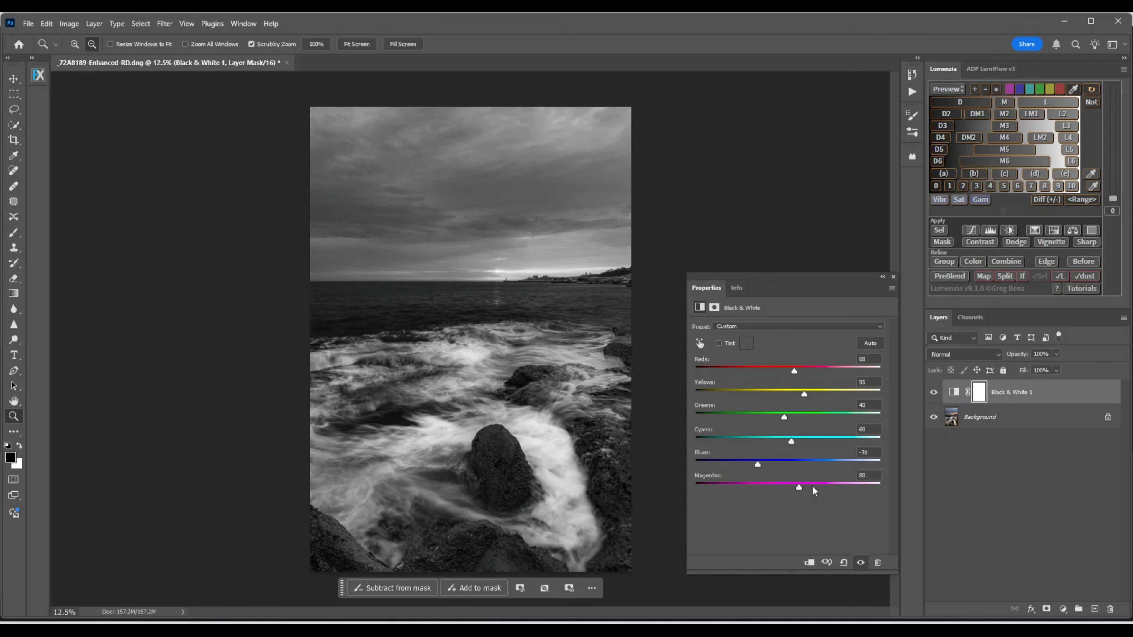
{"action": "mouse_move", "coordinate": [798, 489]}
{"action": "left_mouse_down"}
{"action": "mouse_move", "coordinate": [749, 488]}
{"action": "mouse_move", "coordinate": [825, 489]}
{"action": "mouse_move", "coordinate": [797, 500]}
{"action": "left_mouse_up"}
{"action": "left_click_drag", "start_coordinate": [777, 489], "coordinate": [799, 489]}
{"action": "left_click", "coordinate": [893, 277]}
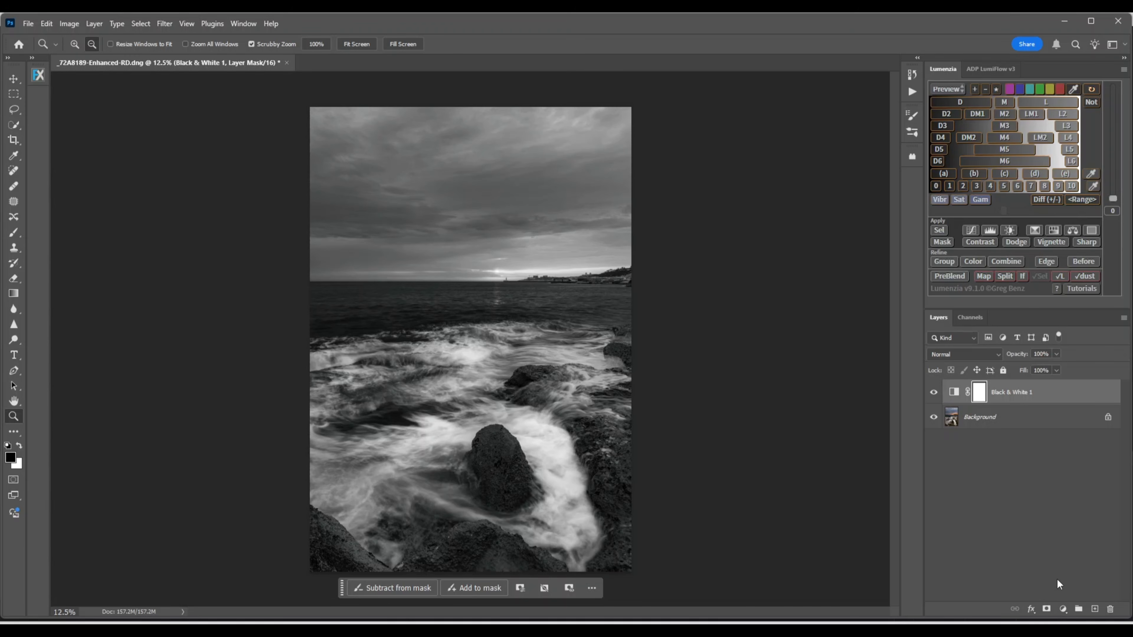
Step: Add a Gradient Map adjustment layer above the Black & White layer and set its method to Classic
{"action": "left_click", "coordinate": [1063, 610]}
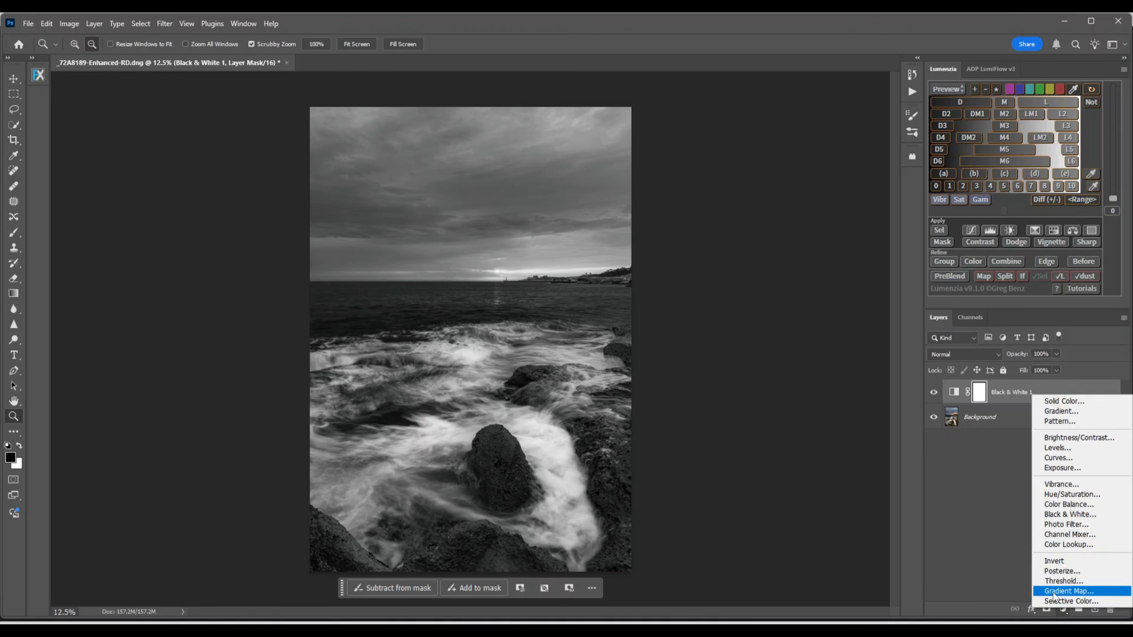
{"action": "left_click", "coordinate": [1054, 593]}
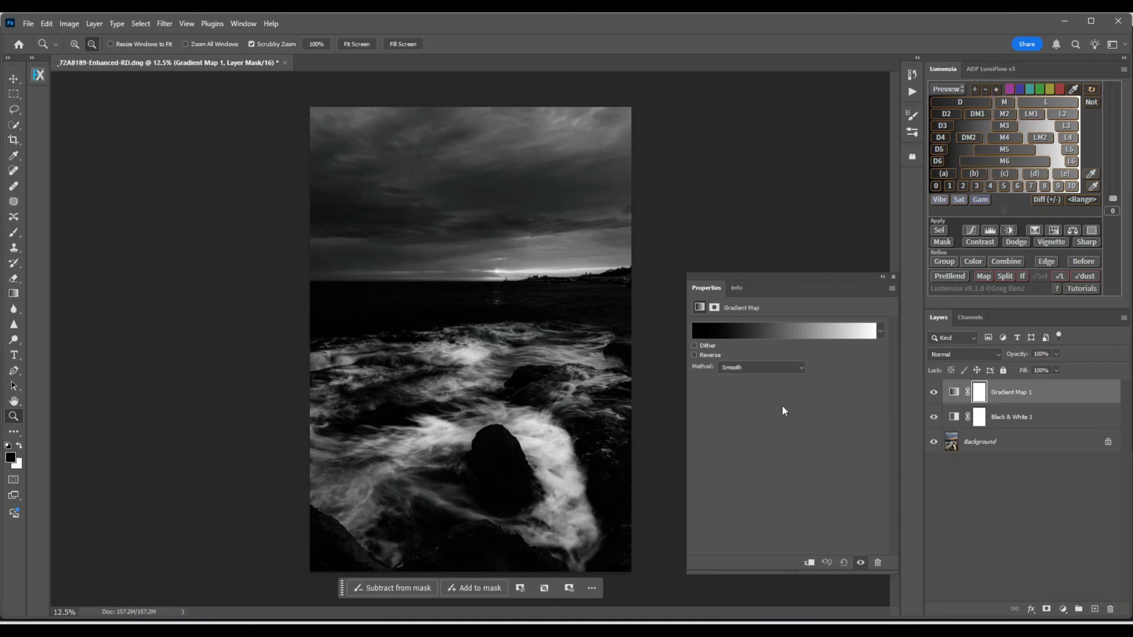
{"action": "left_click", "coordinate": [802, 368]}
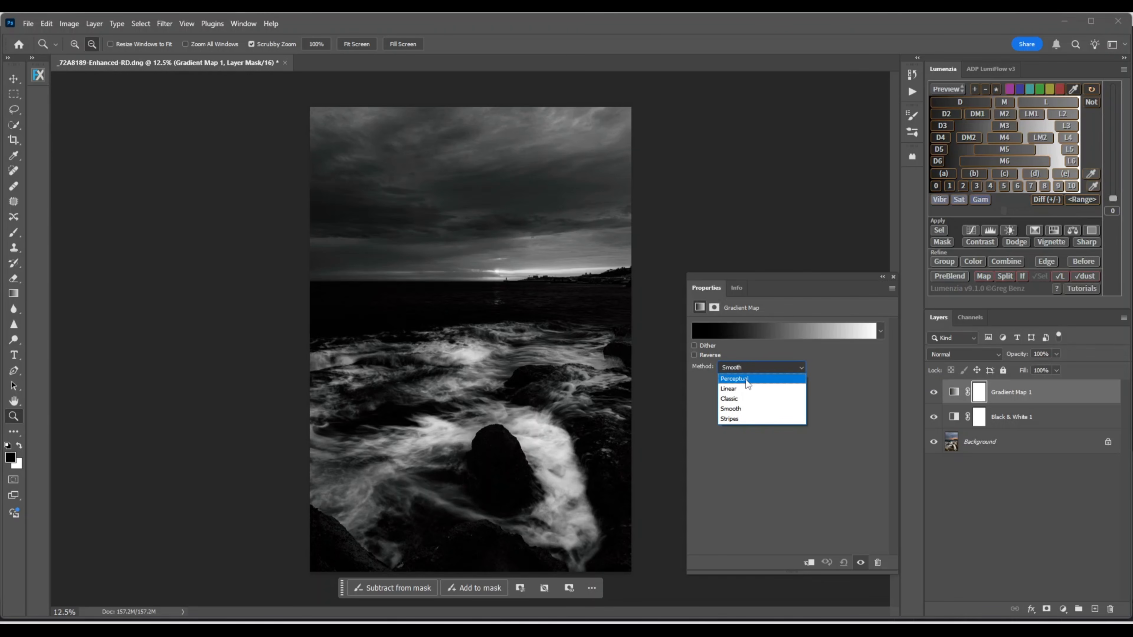
{"action": "left_click", "coordinate": [738, 399]}
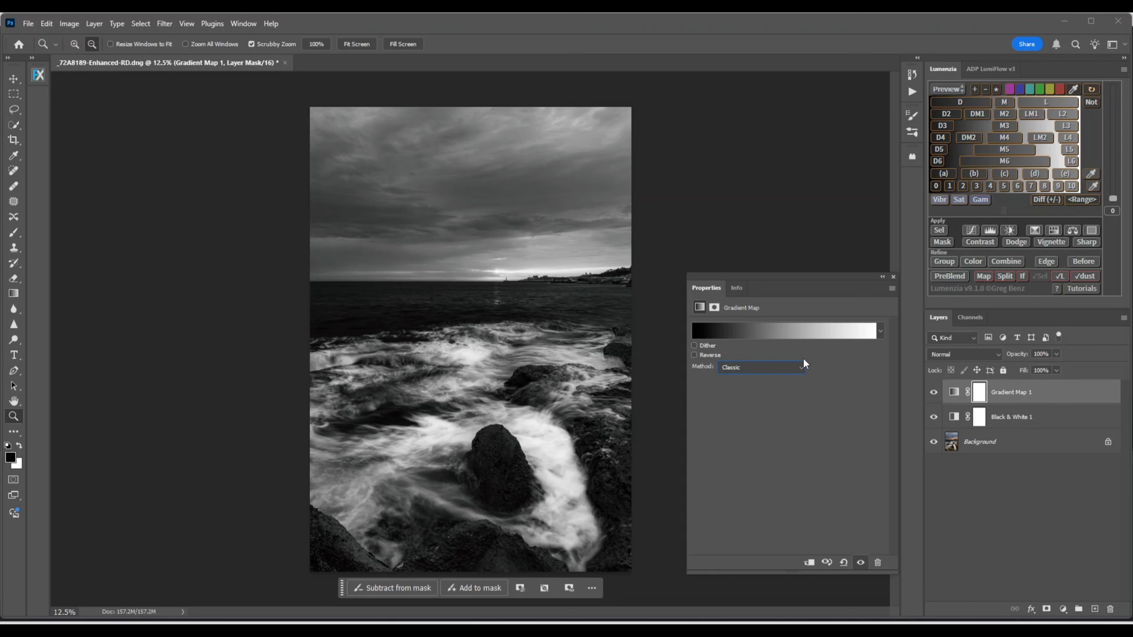
Step: Edit the gradient map's gradient, testing the black stop and returning it to 0, and move the white stop to location 85
{"action": "left_click", "coordinate": [786, 333]}
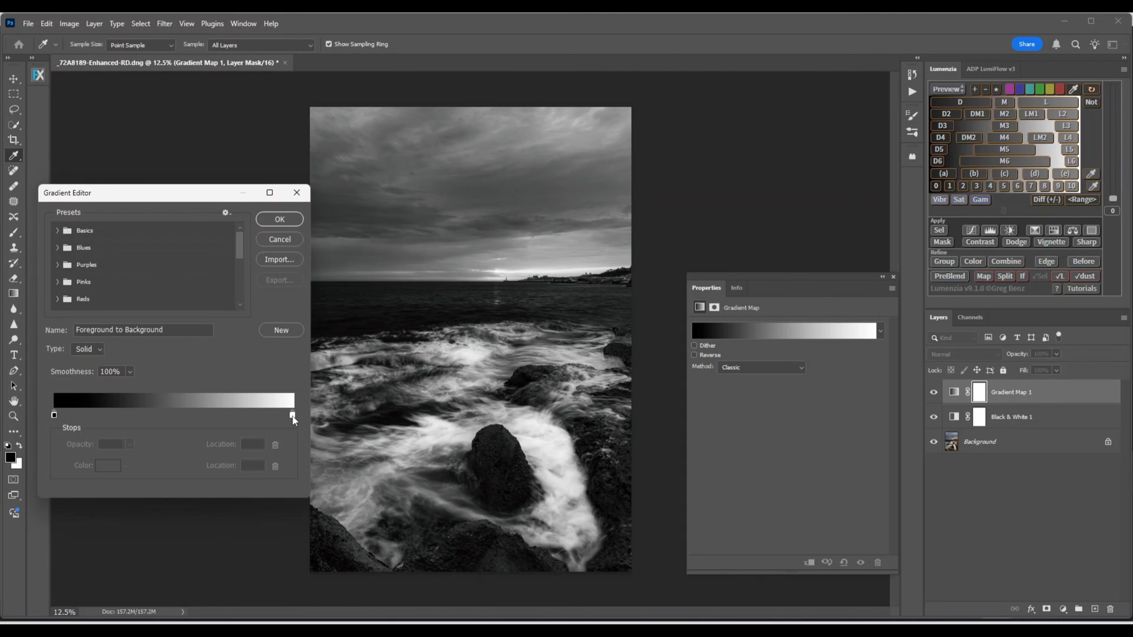
{"action": "left_click", "coordinate": [292, 417]}
{"action": "mouse_move", "coordinate": [292, 417]}
{"action": "left_mouse_down"}
{"action": "mouse_move", "coordinate": [263, 415]}
{"action": "mouse_move", "coordinate": [296, 416]}
{"action": "left_mouse_up"}
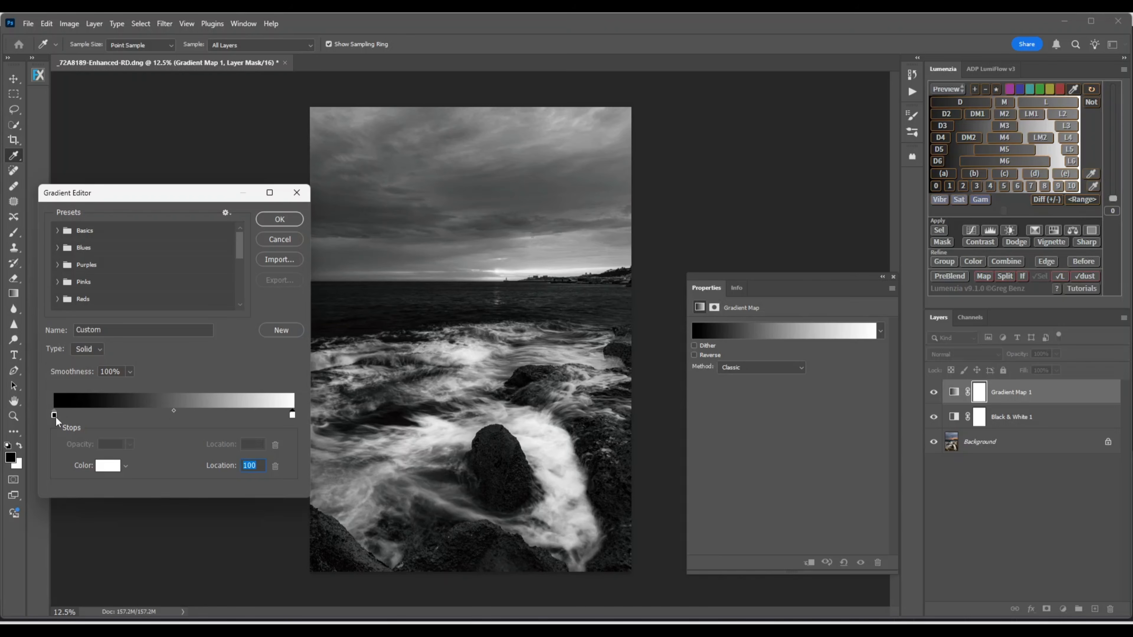
{"action": "left_click", "coordinate": [55, 414]}
{"action": "left_click_drag", "start_coordinate": [71, 420], "coordinate": [85, 422]}
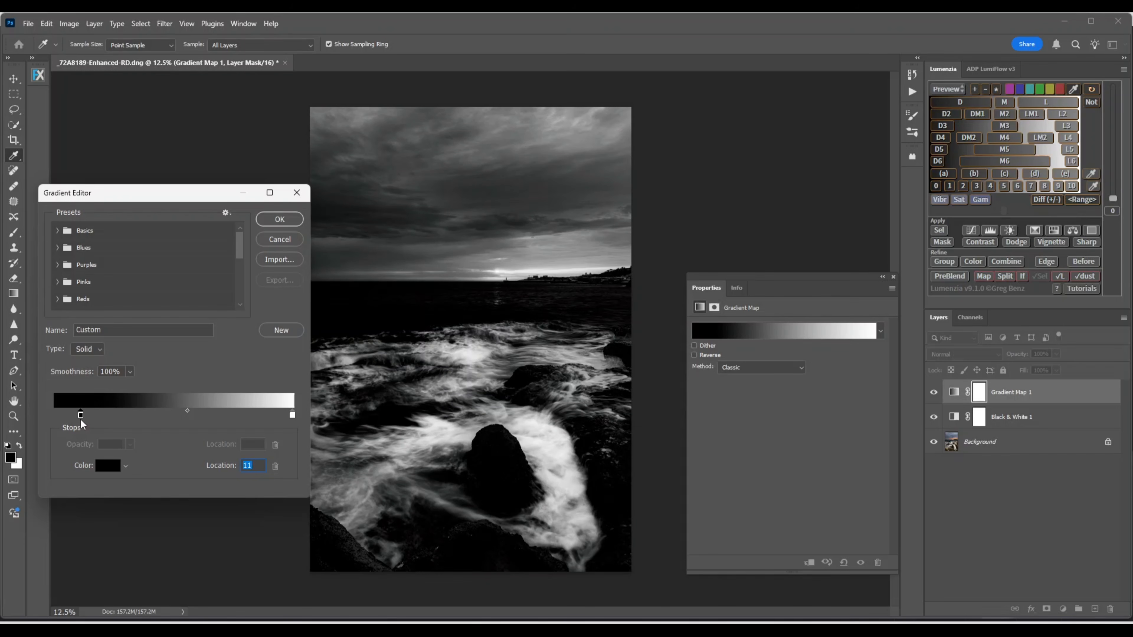
{"action": "left_click_drag", "start_coordinate": [78, 415], "coordinate": [49, 417]}
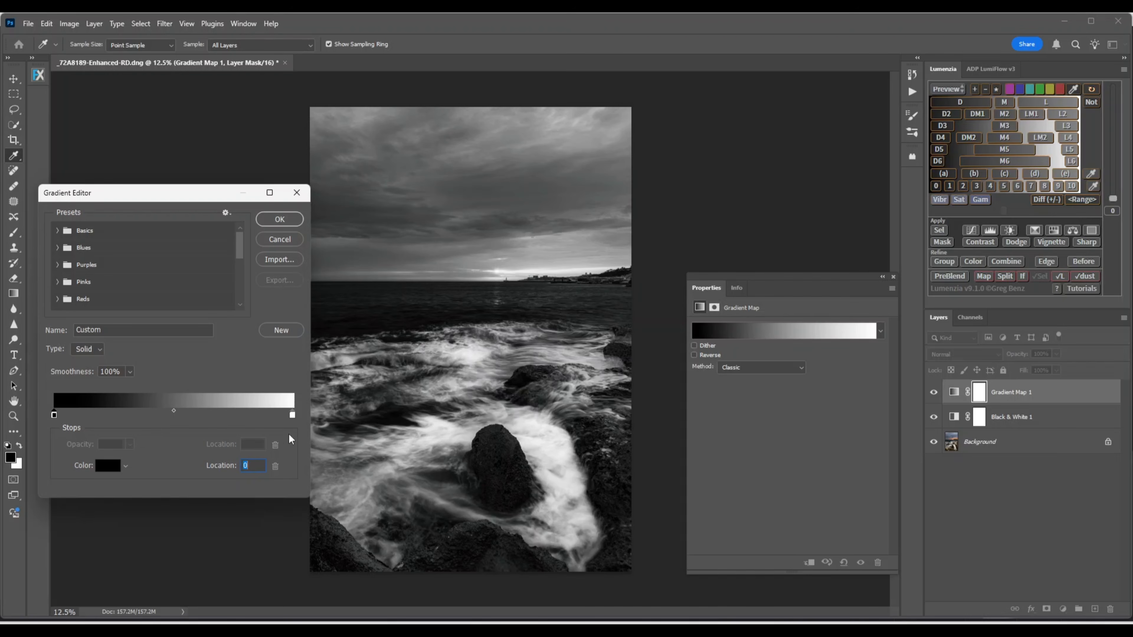
{"action": "left_click_drag", "start_coordinate": [292, 415], "coordinate": [289, 416]}
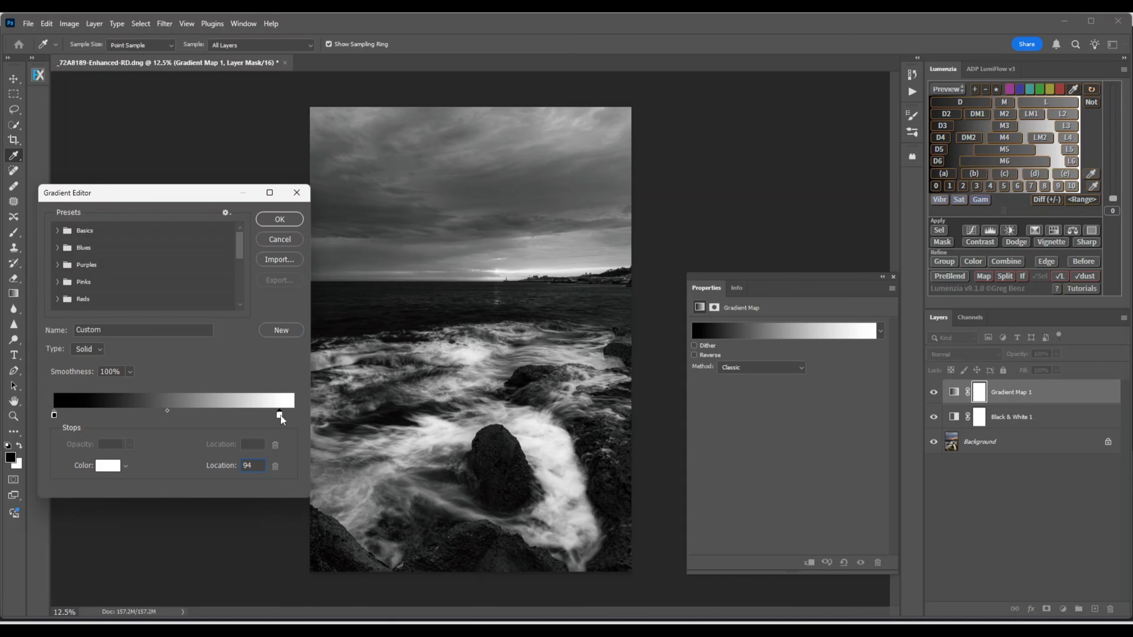
{"action": "left_click_drag", "start_coordinate": [278, 415], "coordinate": [257, 415]}
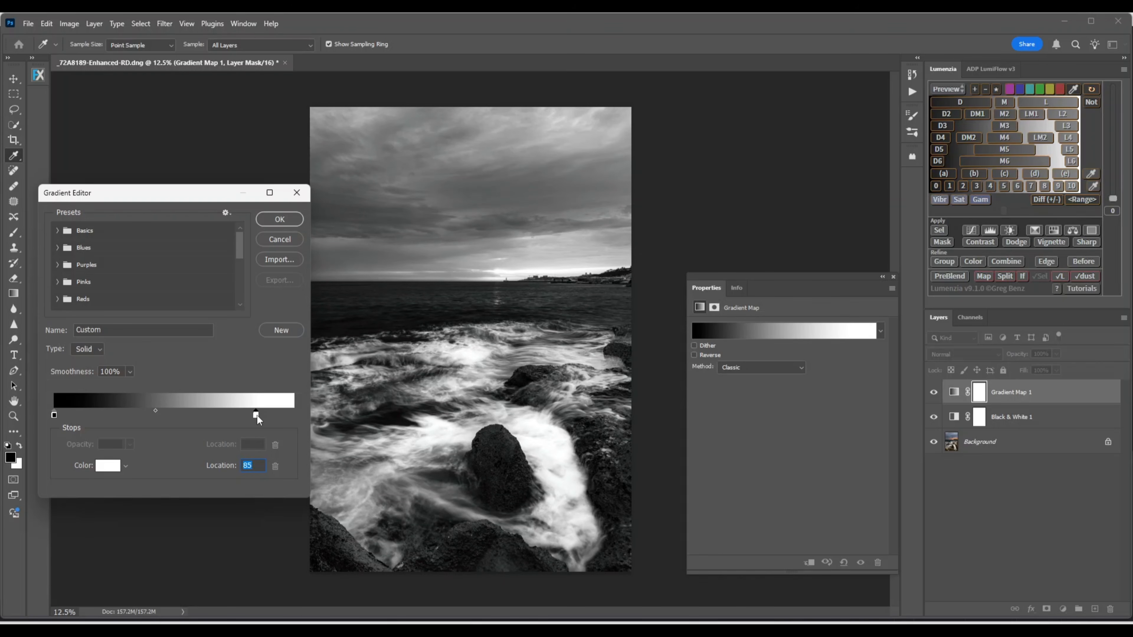
{"action": "left_click", "coordinate": [298, 221]}
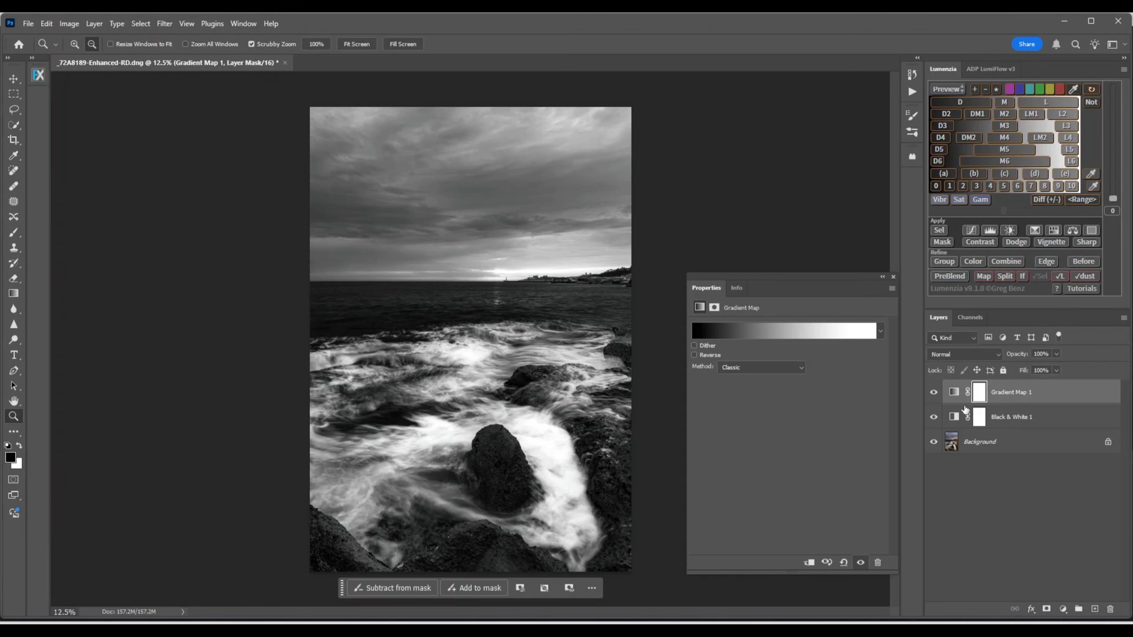
Step: Compare the photo with and without the Gradient Map layer
{"action": "left_click", "coordinate": [894, 277]}
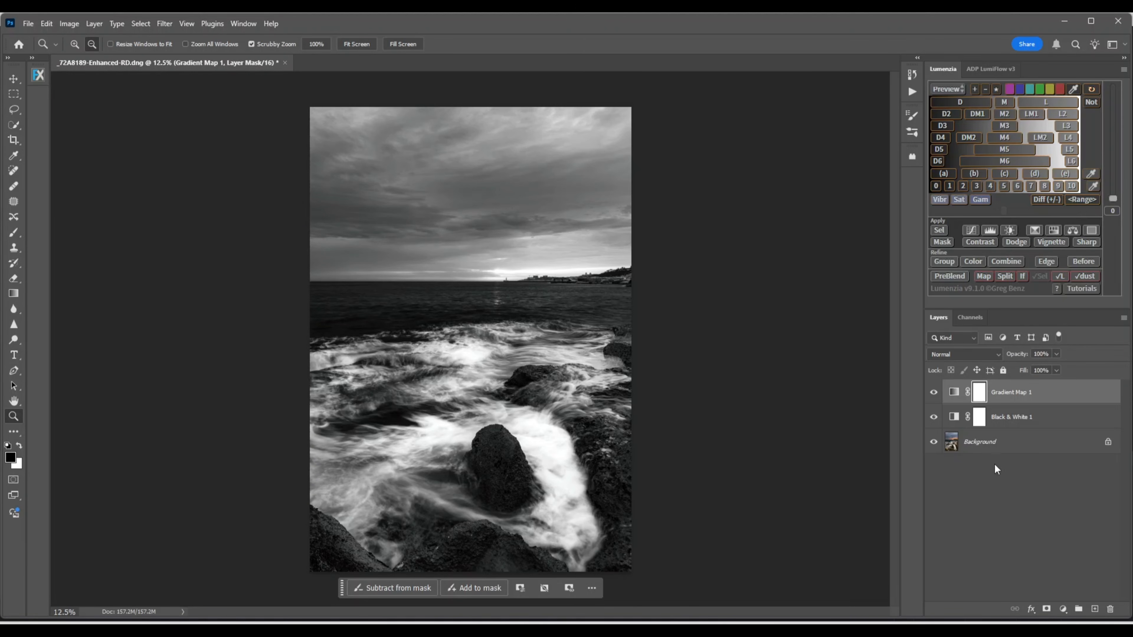
{"action": "left_click", "coordinate": [934, 393]}
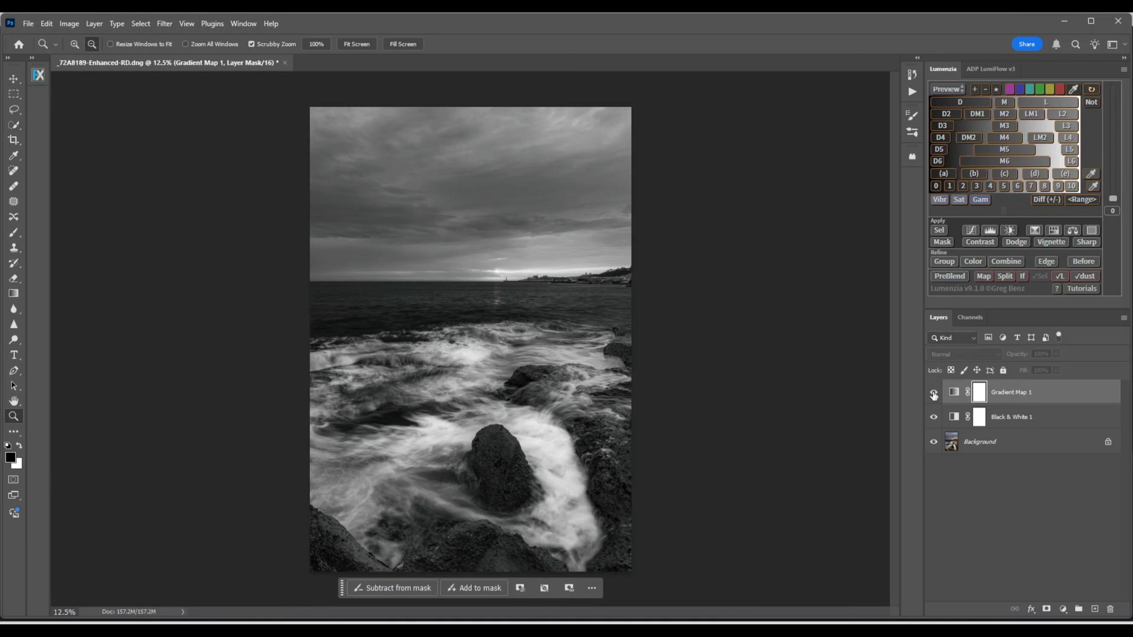
{"action": "left_click", "coordinate": [933, 393]}
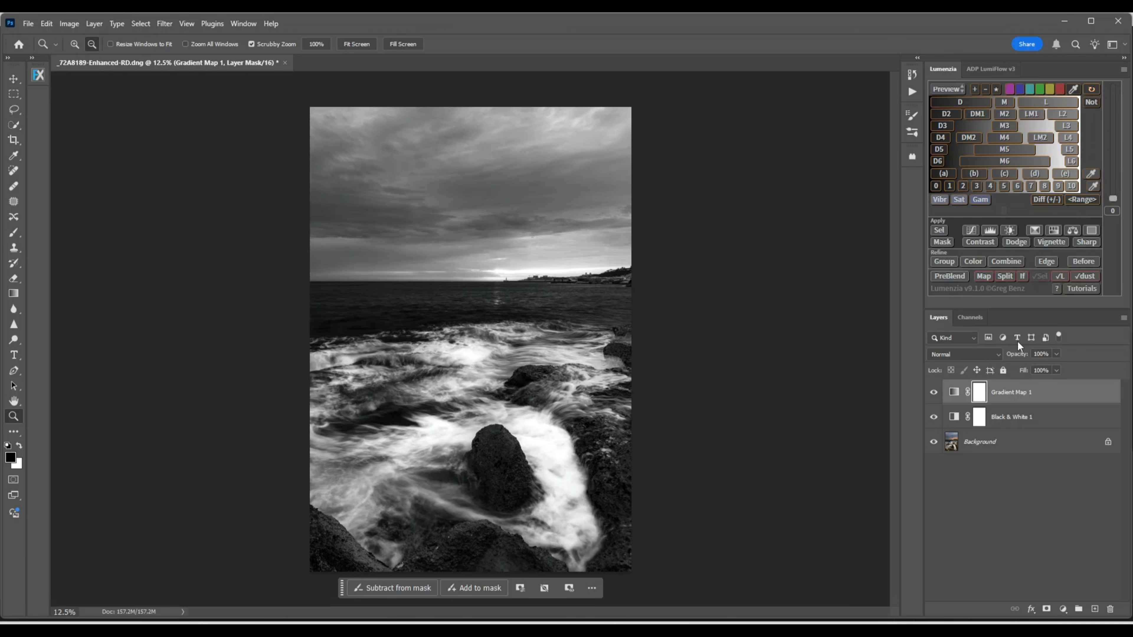
Step: Set the Gradient Map layer's opacity to 60% and flatten the image
{"action": "left_click", "coordinate": [1056, 354]}
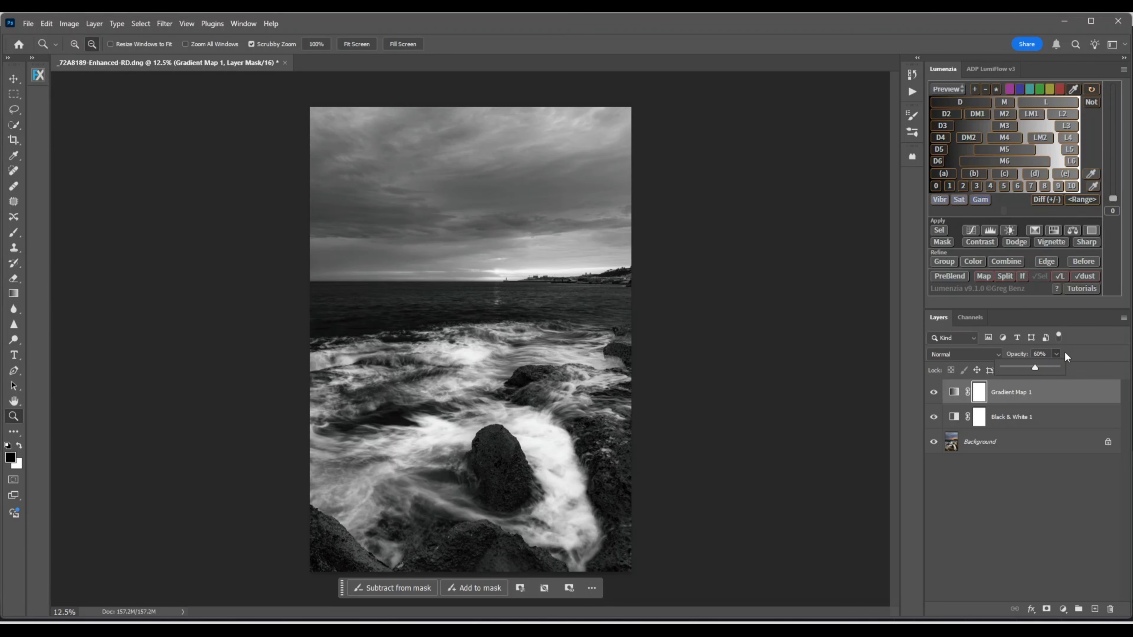
{"action": "left_click", "coordinate": [1056, 353]}
{"action": "left_click", "coordinate": [1124, 320]}
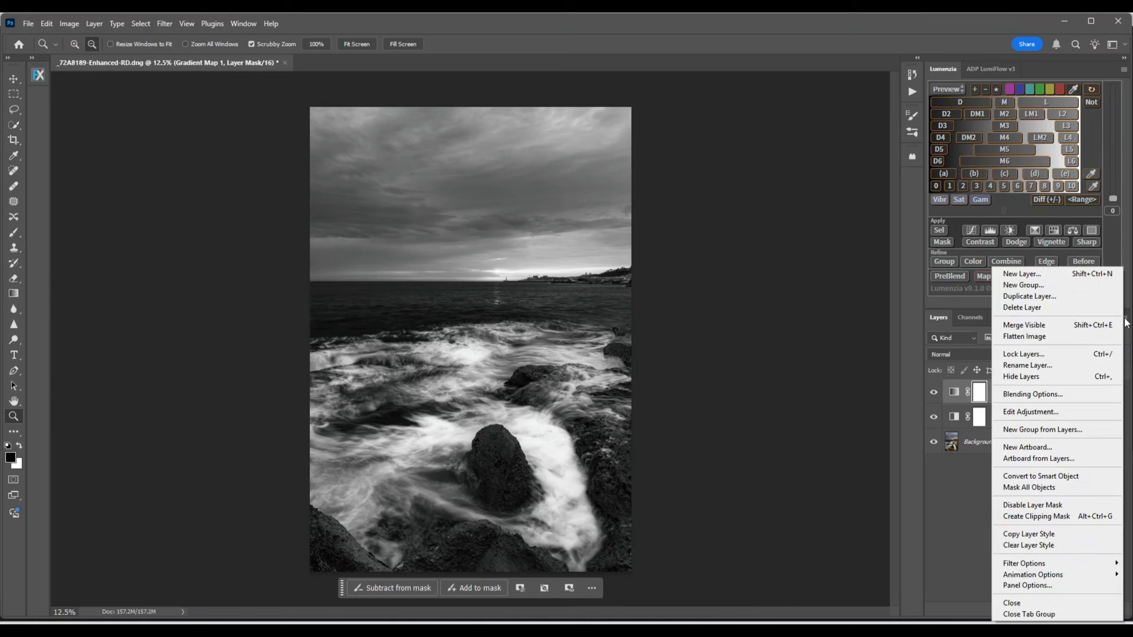
{"action": "left_click", "coordinate": [1037, 336]}
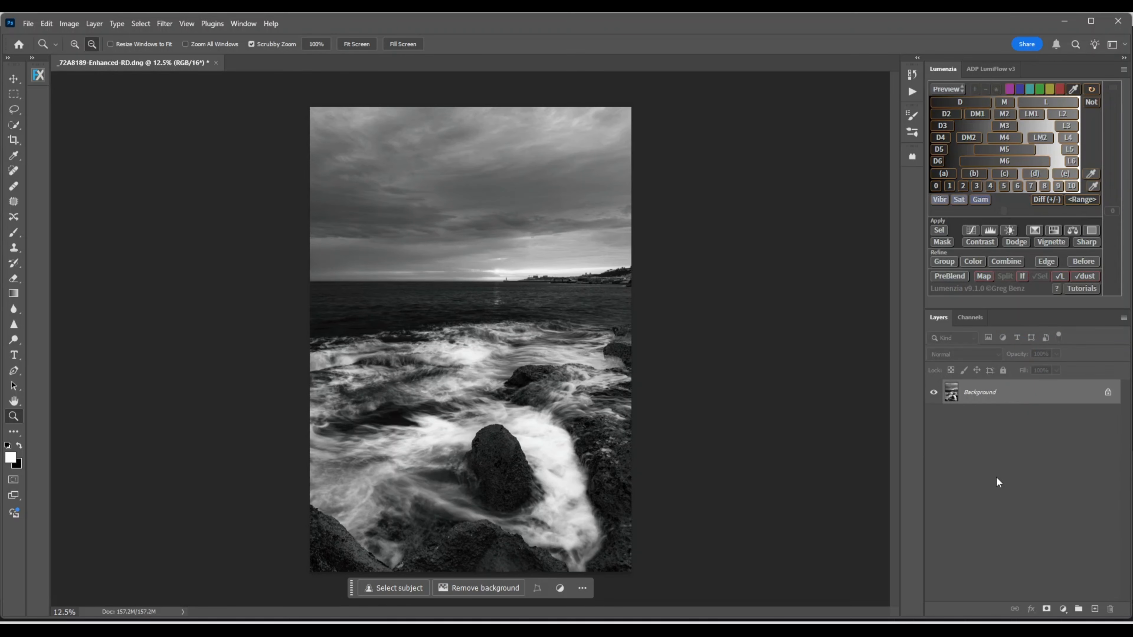
Step: Start a Camera Raw Filter on the flattened image with Highlights -81, Whites +13, Blacks -2 and Exposure +0.10
{"action": "left_click", "coordinate": [165, 24]}
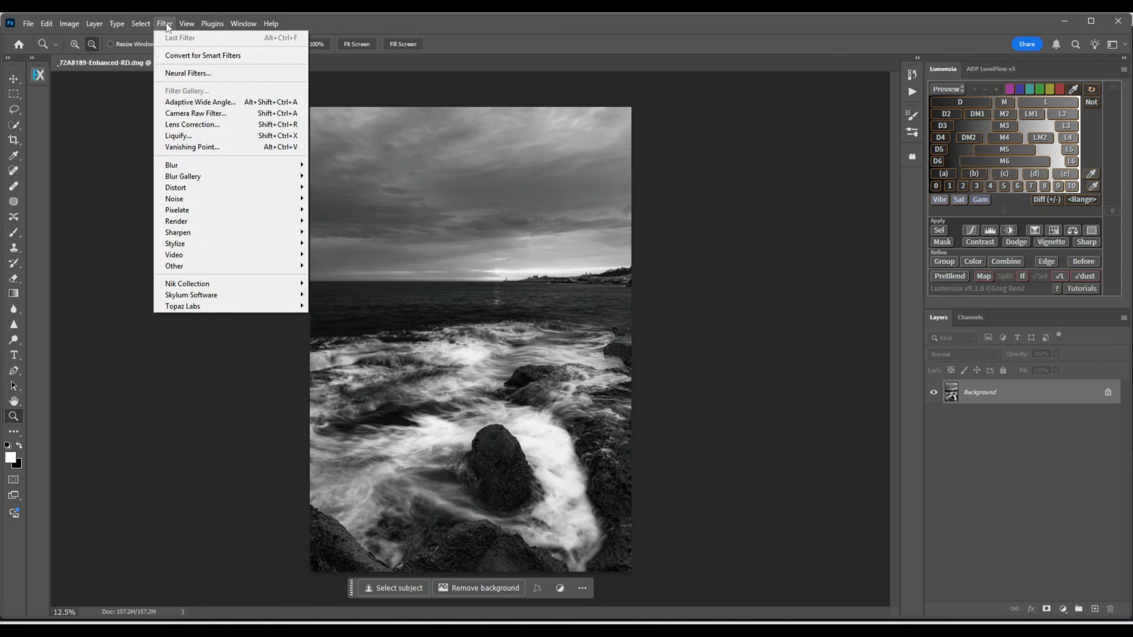
{"action": "left_click", "coordinate": [187, 114]}
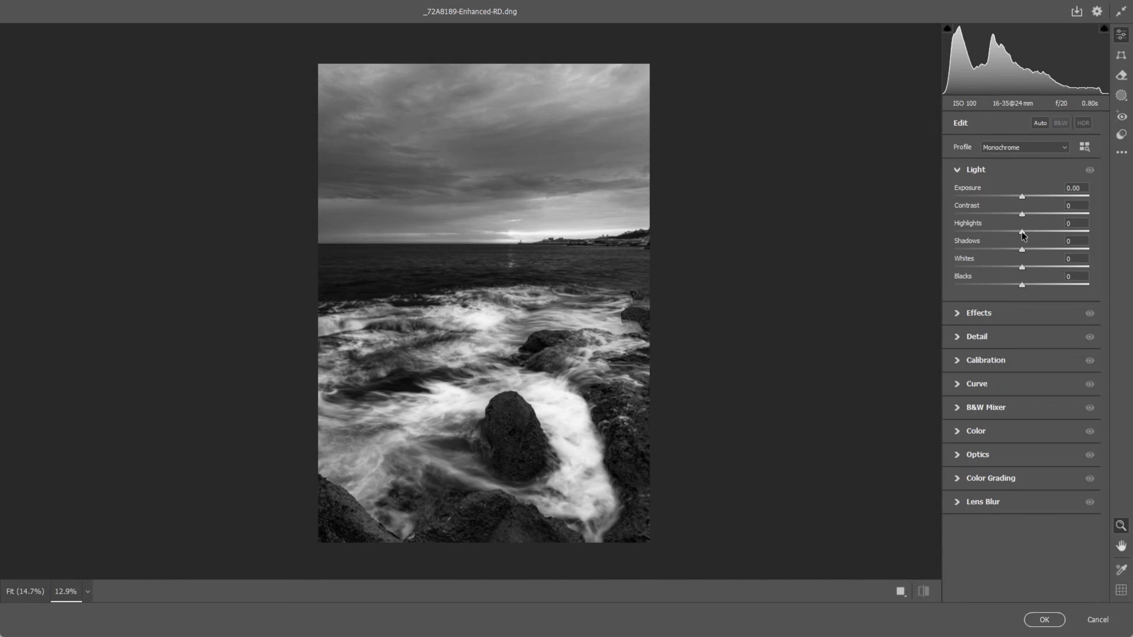
{"action": "left_click_drag", "start_coordinate": [1022, 232], "coordinate": [967, 237]}
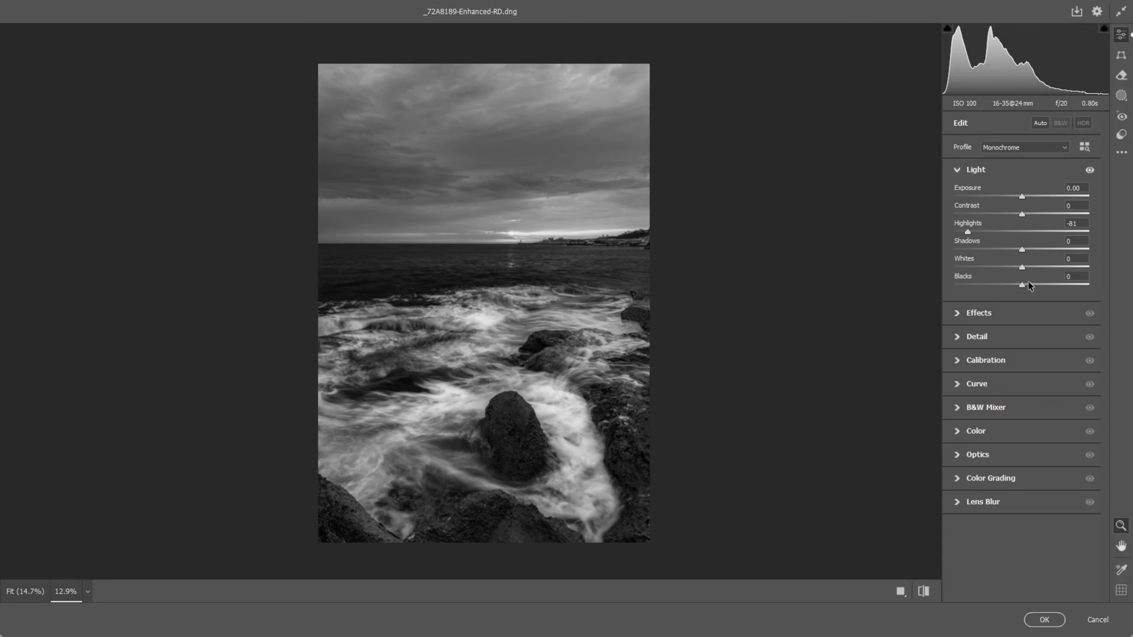
{"action": "mouse_move", "coordinate": [1022, 267]}
{"action": "left_mouse_down"}
{"action": "mouse_move", "coordinate": [1031, 267]}
{"action": "mouse_move", "coordinate": [1022, 286]}
{"action": "left_mouse_up"}
{"action": "left_click_drag", "start_coordinate": [1022, 198], "coordinate": [1024, 198]}
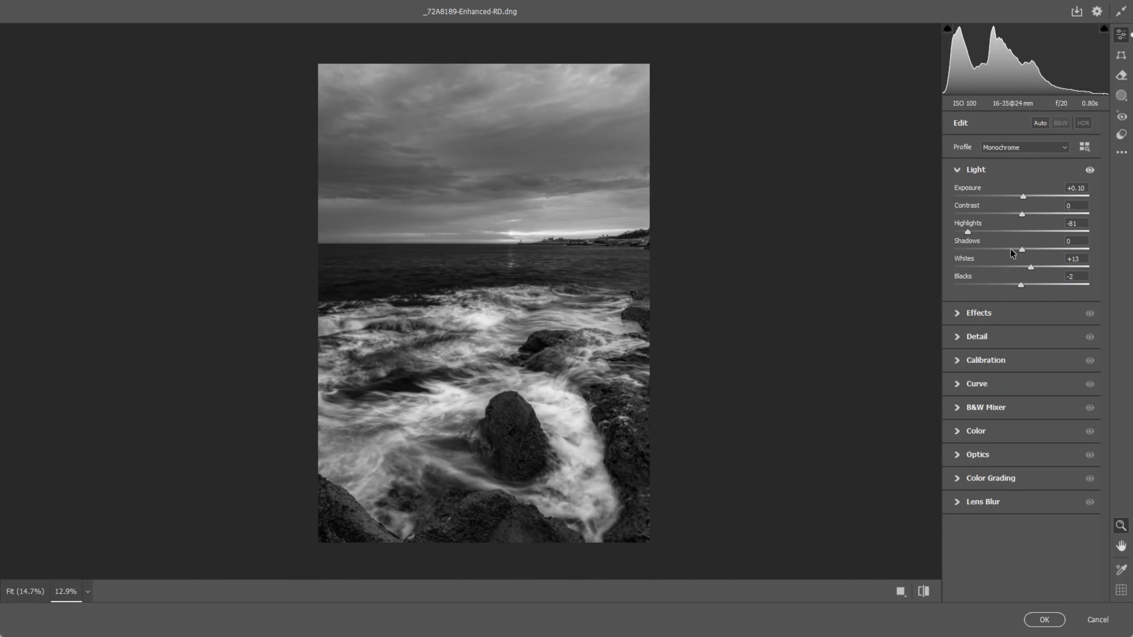